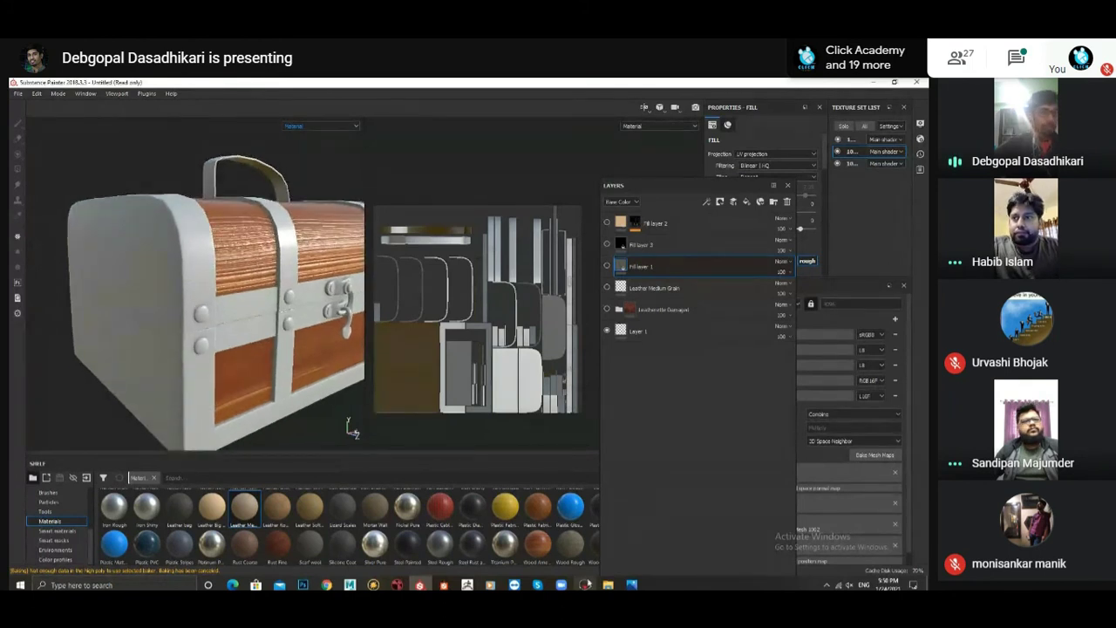
Step: Switch to File Explorer and open the referance folder inside the scull folder on drive E
click(608, 585)
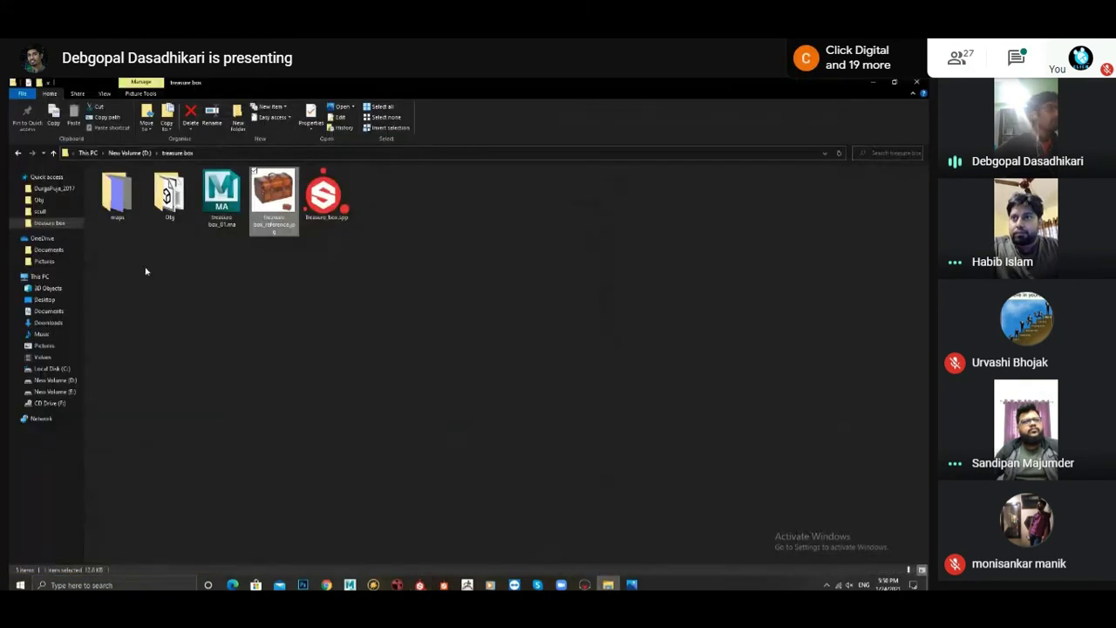
click(55, 392)
scroll(98, 469, down, 2)
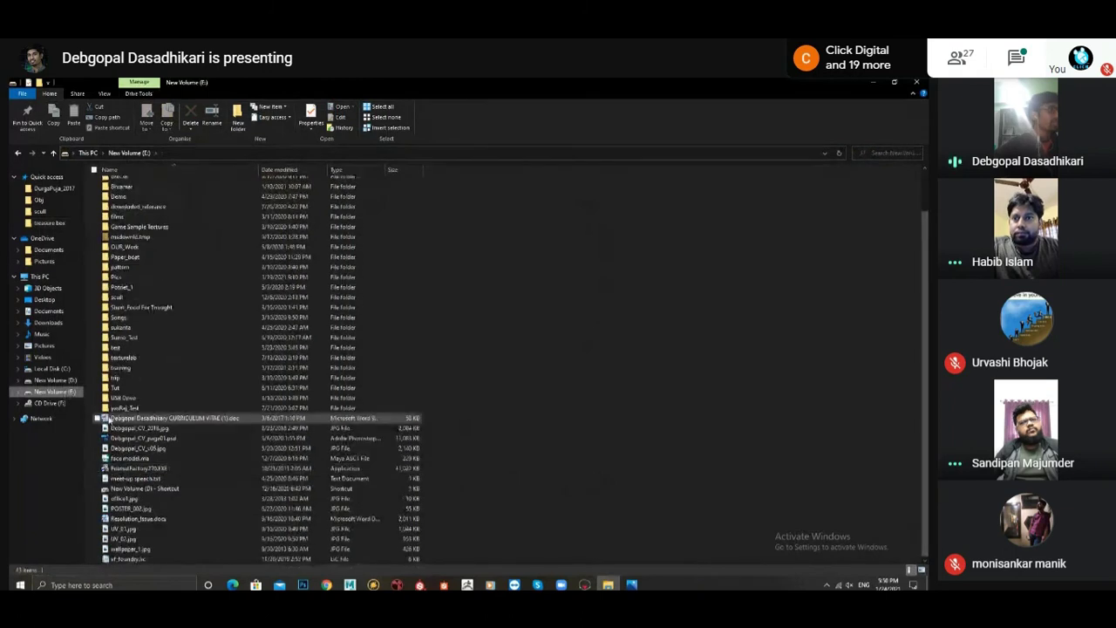
click(127, 370)
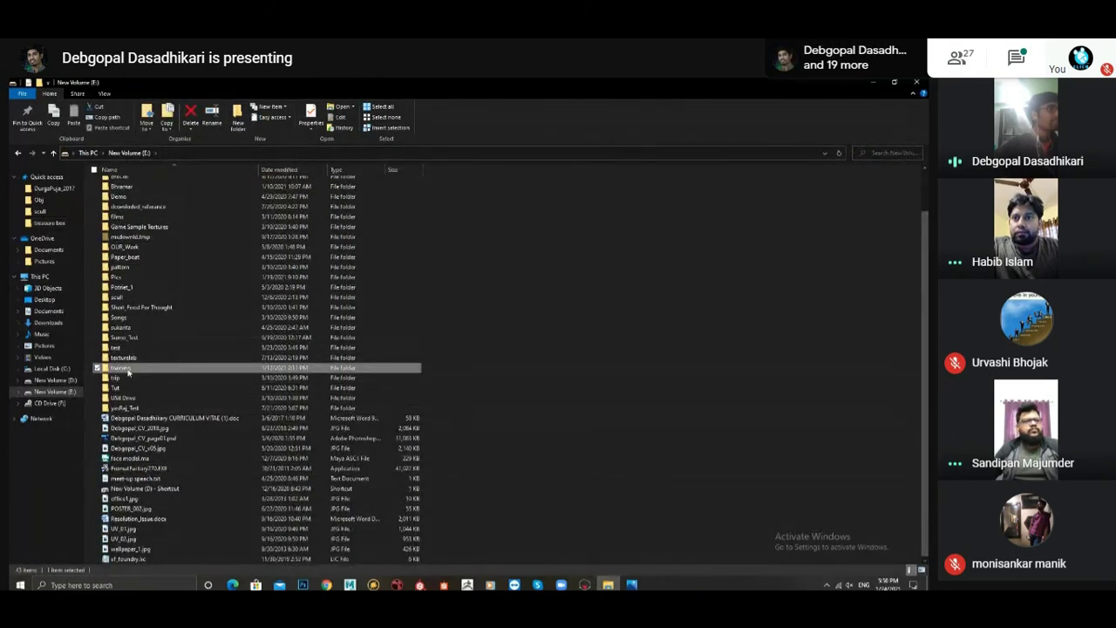
double_click(127, 370)
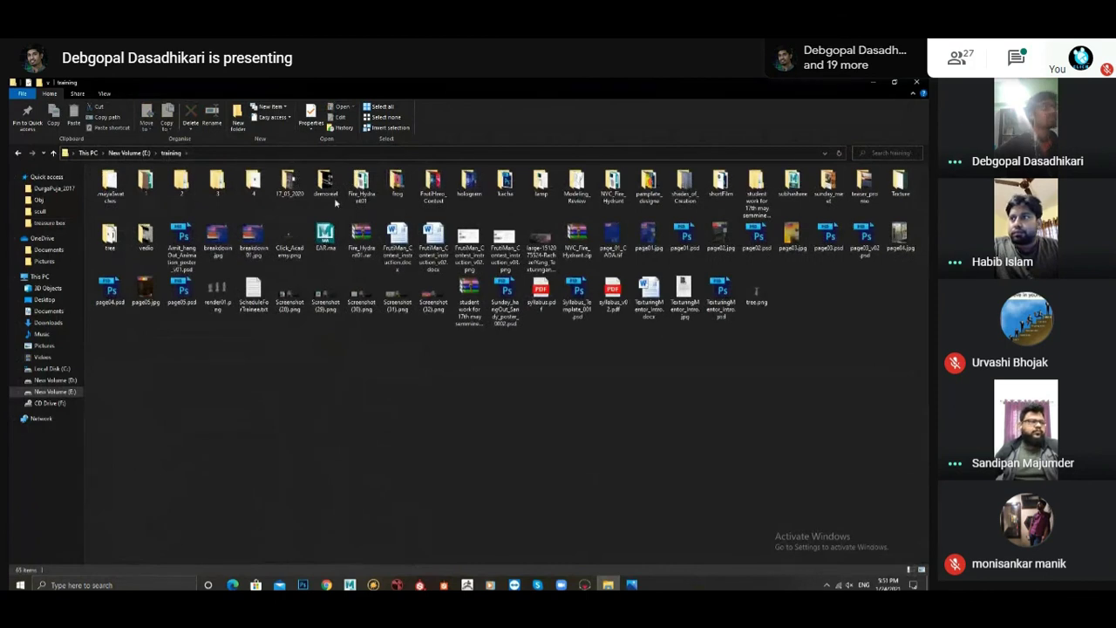
click(75, 393)
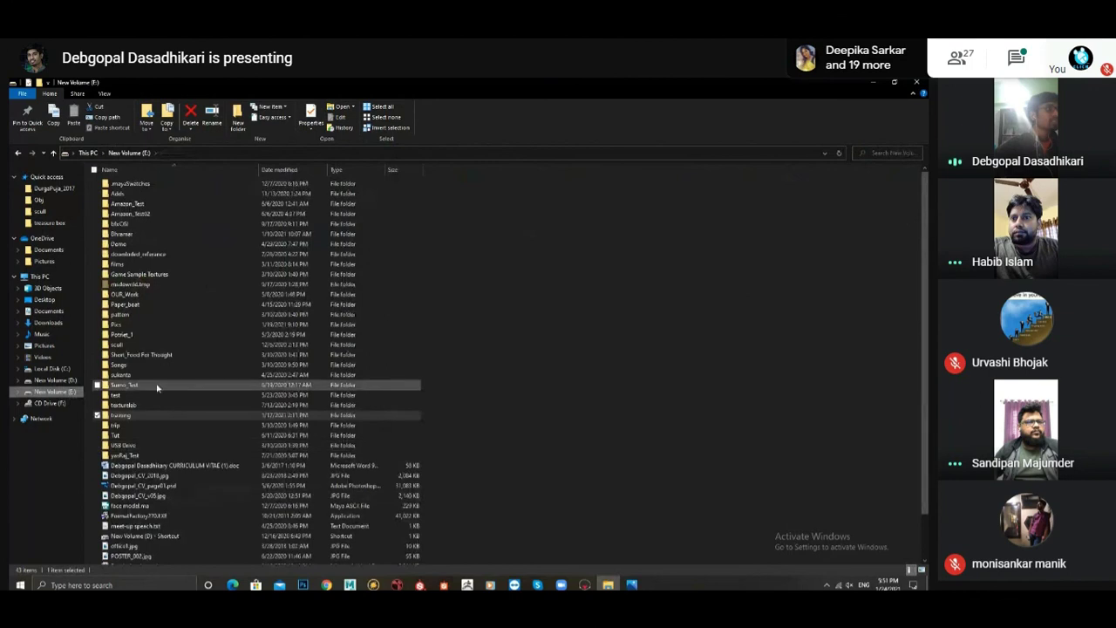
double_click(149, 345)
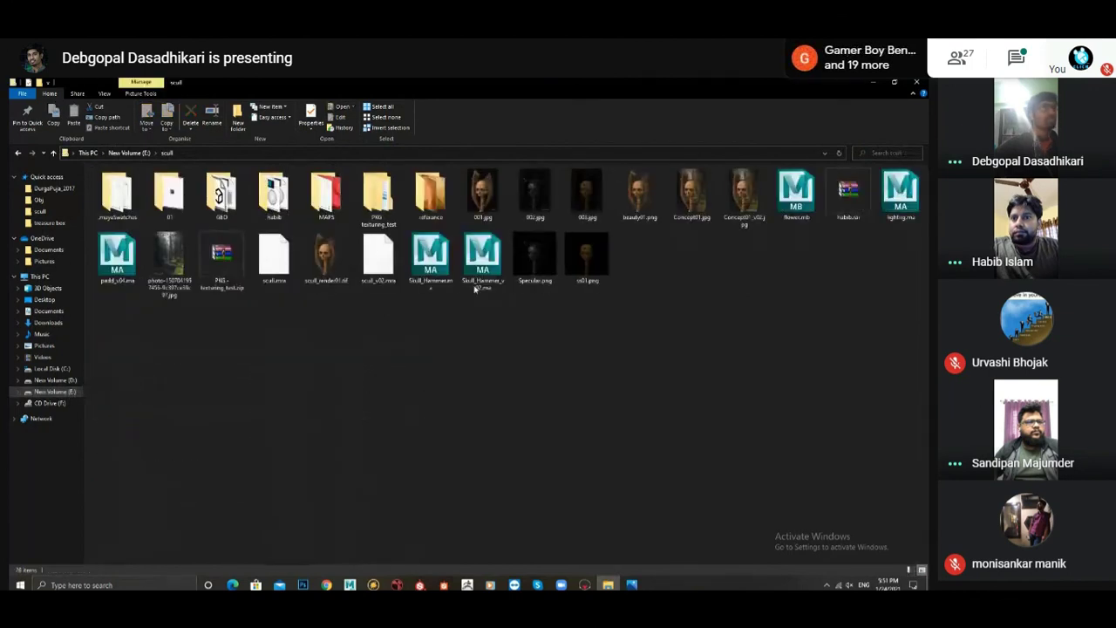
double_click(432, 201)
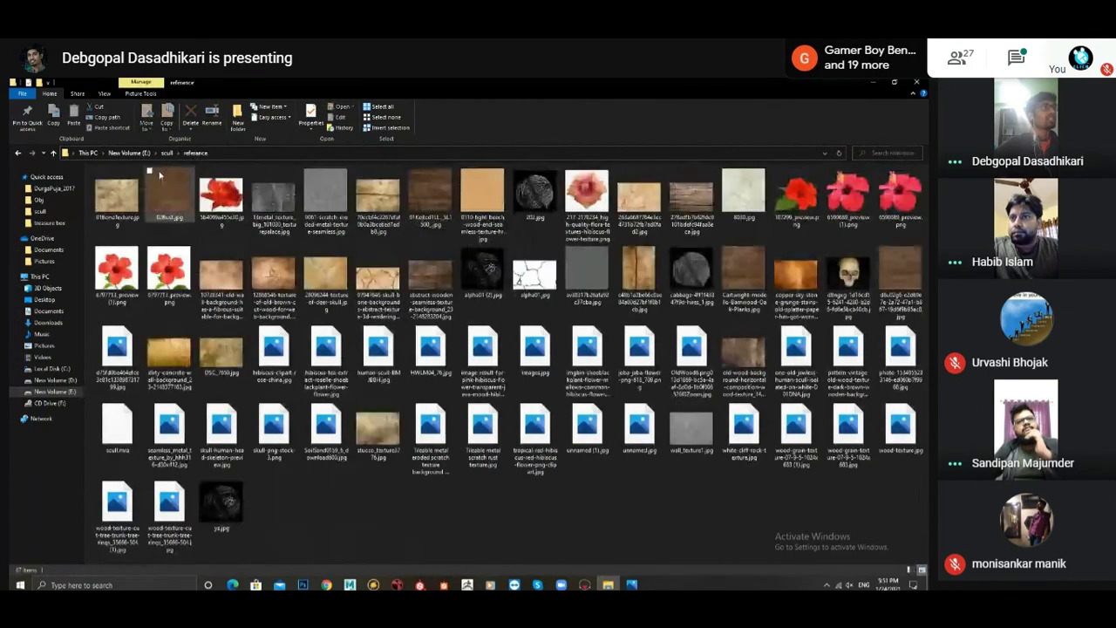
Step: Preview the dark wood plank image, copy the referance folder's path and return to Substance Painter
double_click(430, 194)
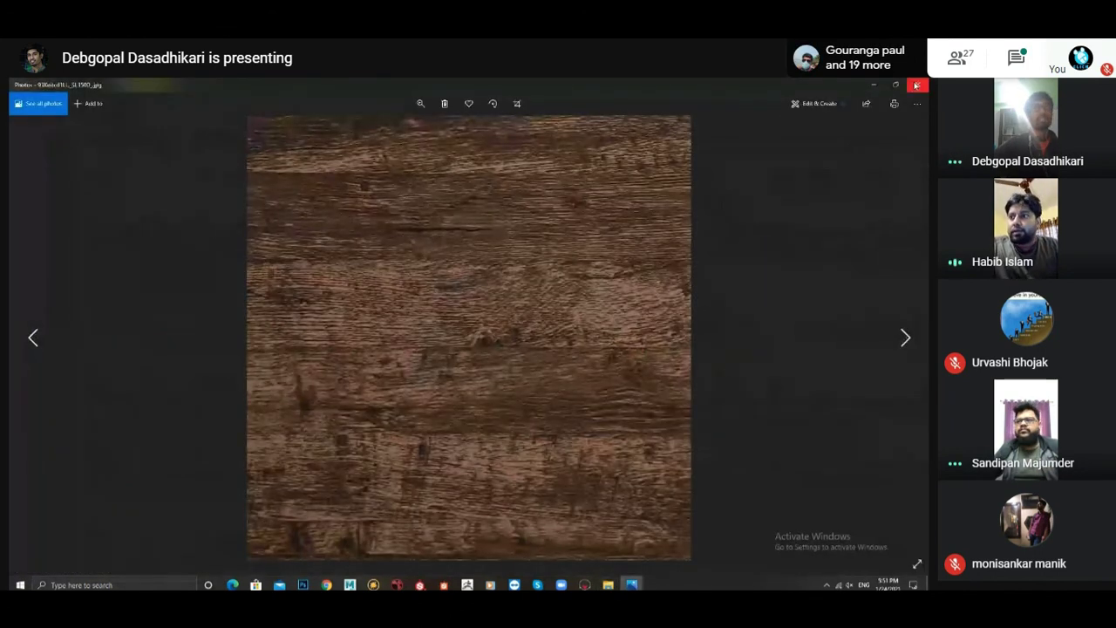
click(917, 84)
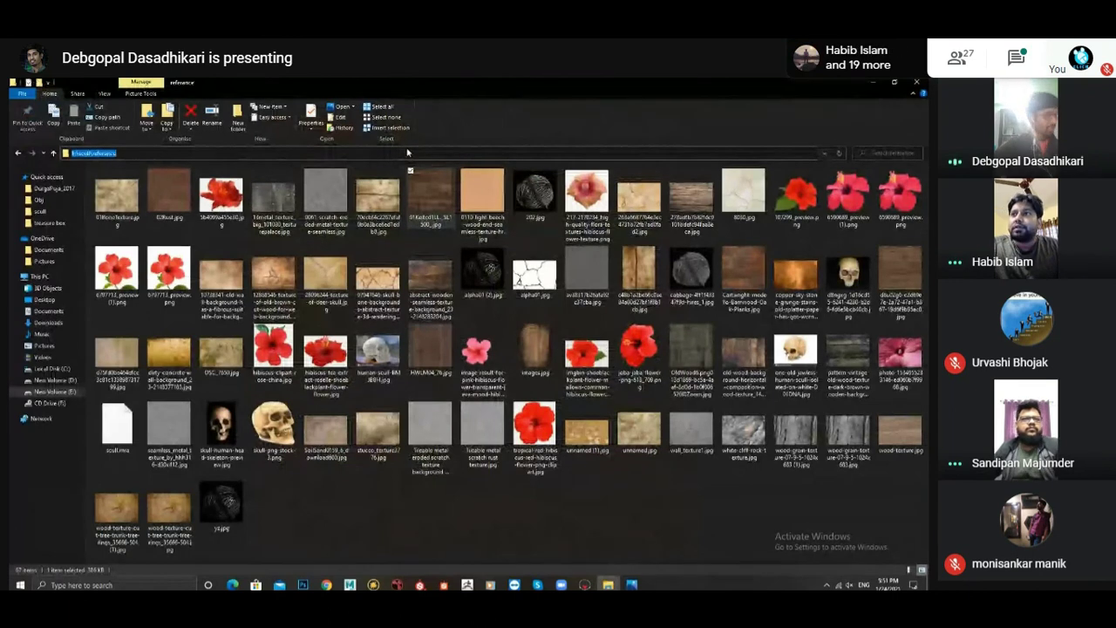
click(870, 82)
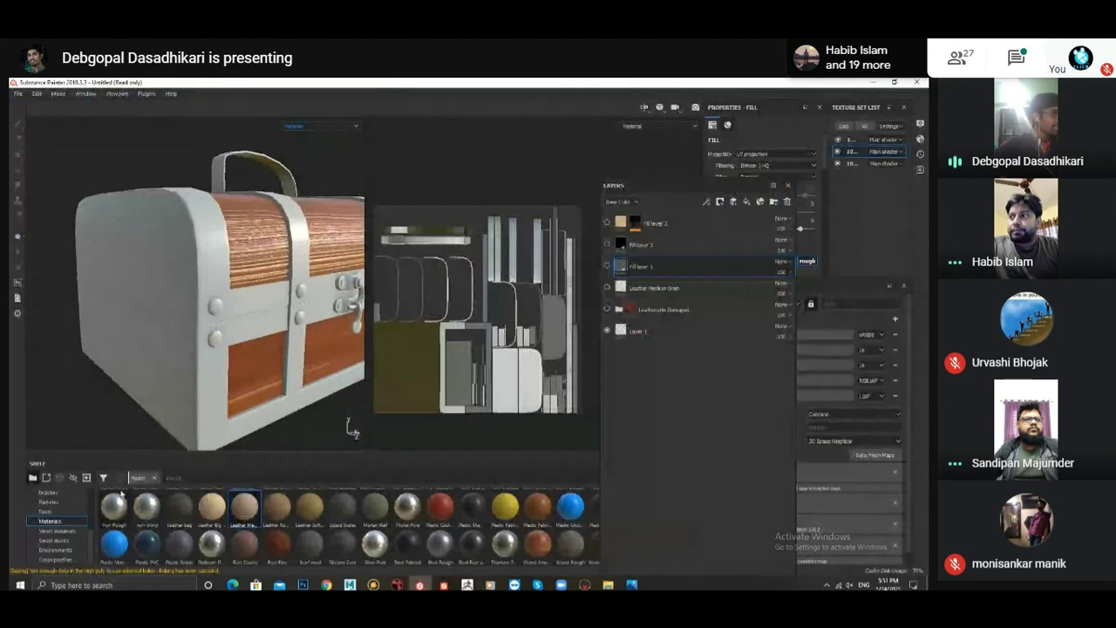
Step: Display the Textures category in the shelf
click(64, 539)
click(64, 530)
scroll(64, 531, up, 3)
click(49, 511)
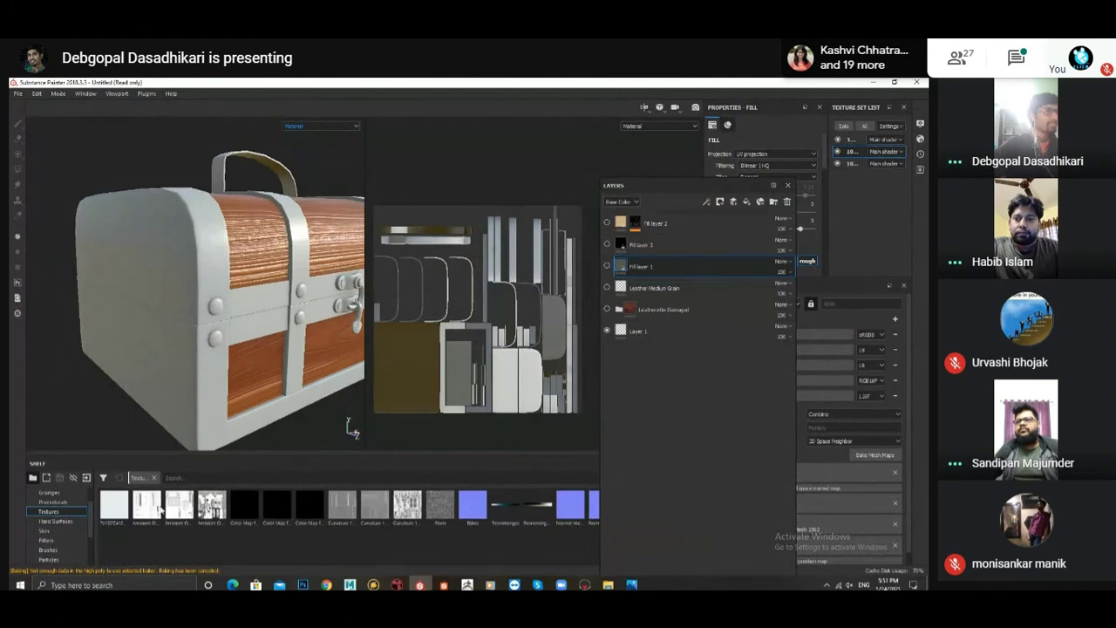
Step: Start a resource import and add 02Rust.jpg from the copied folder path
click(87, 478)
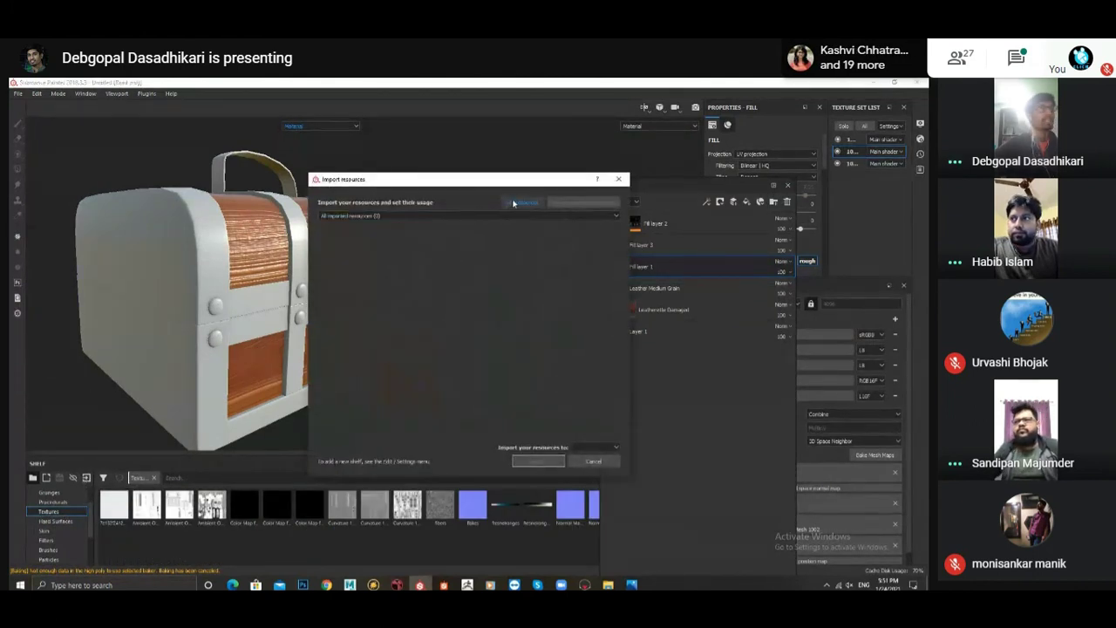
click(521, 201)
key(ctrl+v)
key(Return)
click(467, 277)
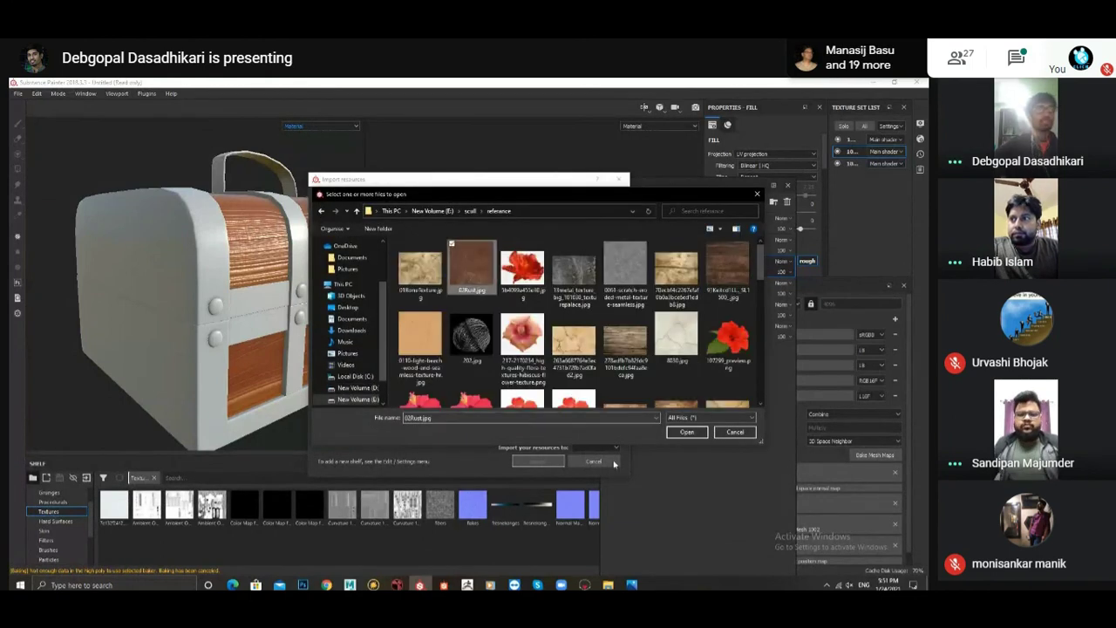
click(686, 432)
Step: Define the rust image's usage as texture and import it into the current session
click(590, 230)
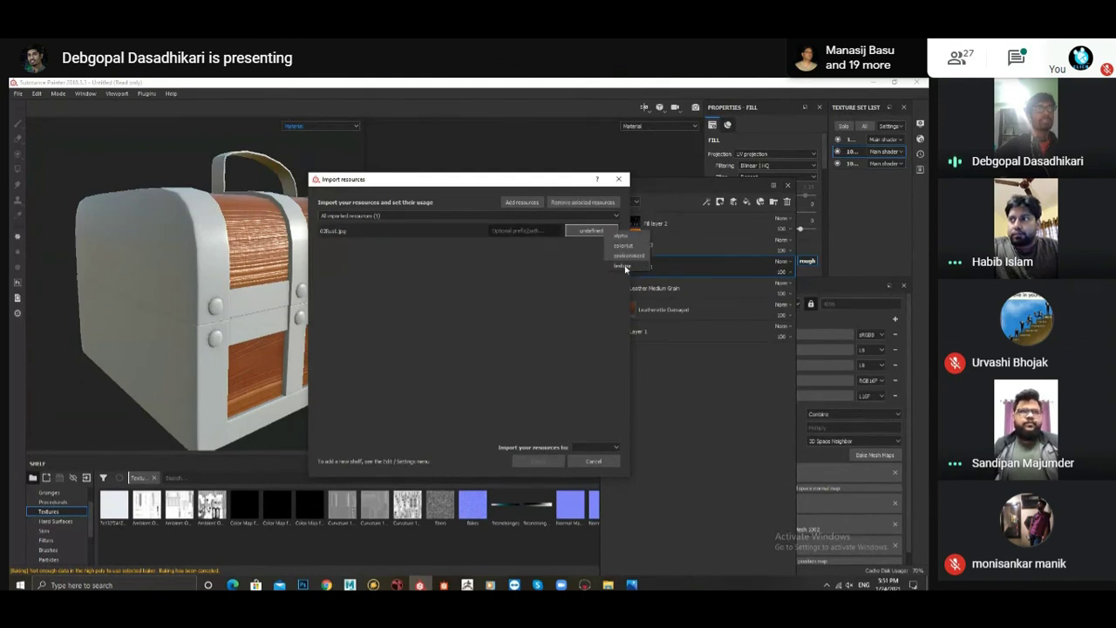
click(624, 266)
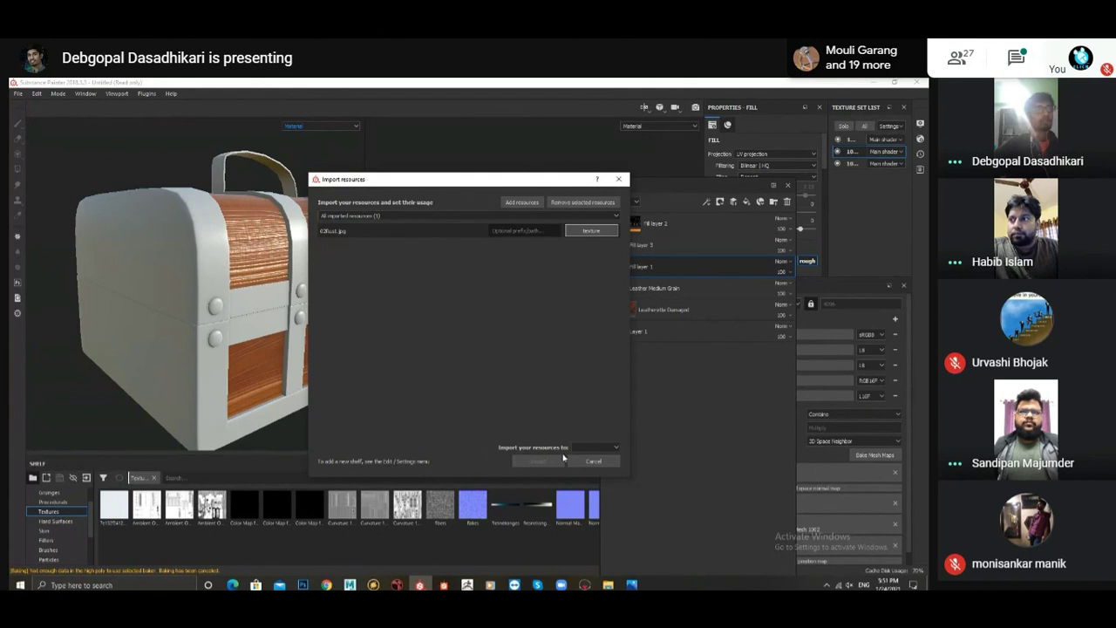
click(596, 446)
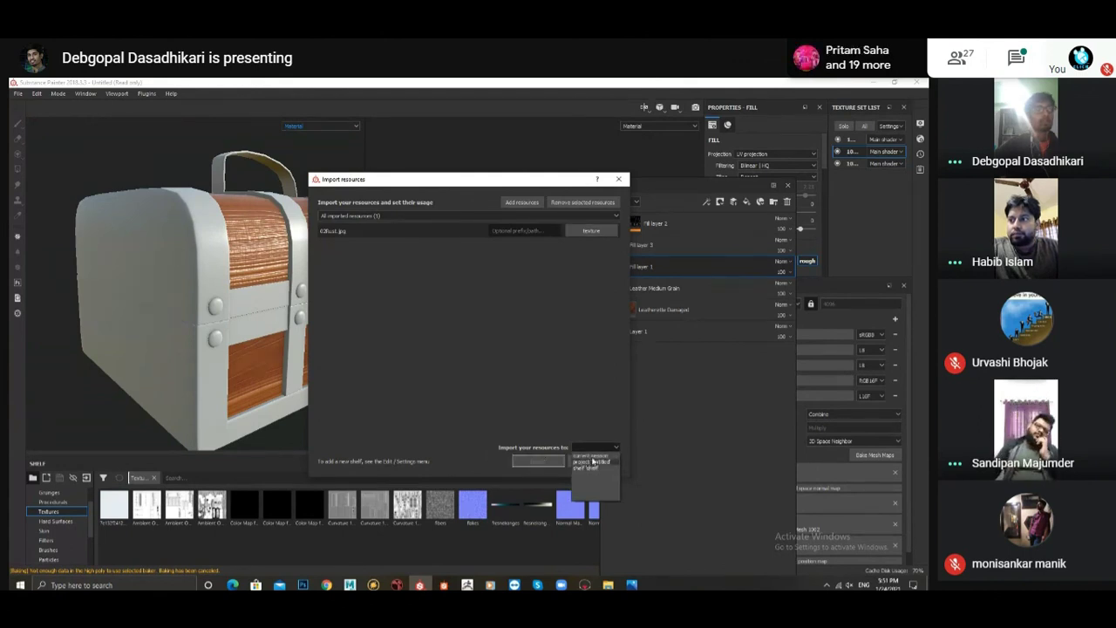
click(594, 458)
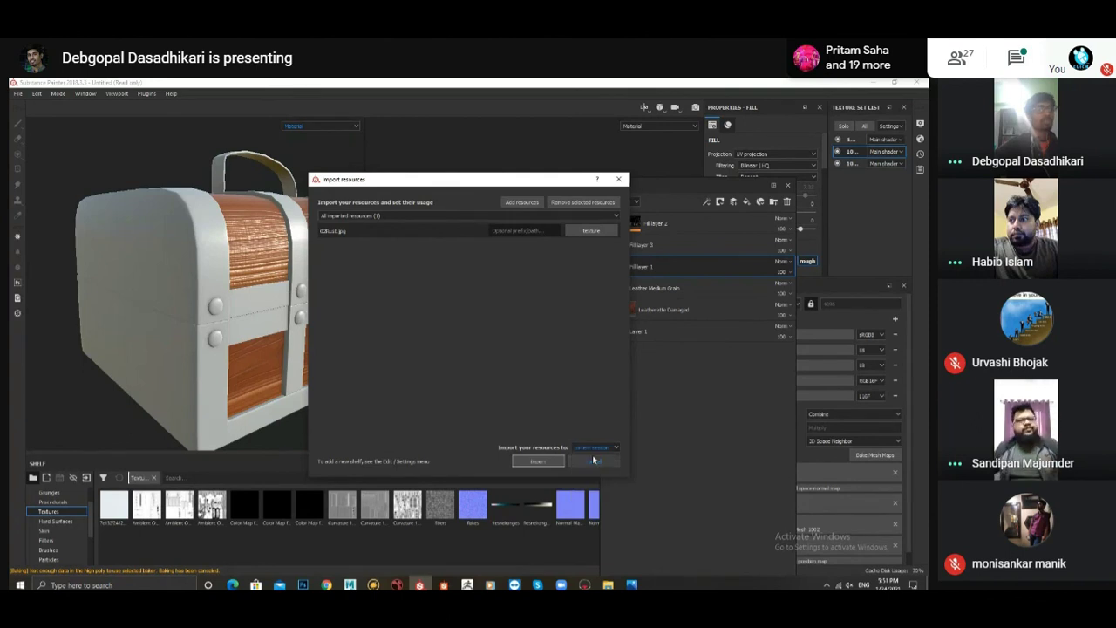
click(534, 461)
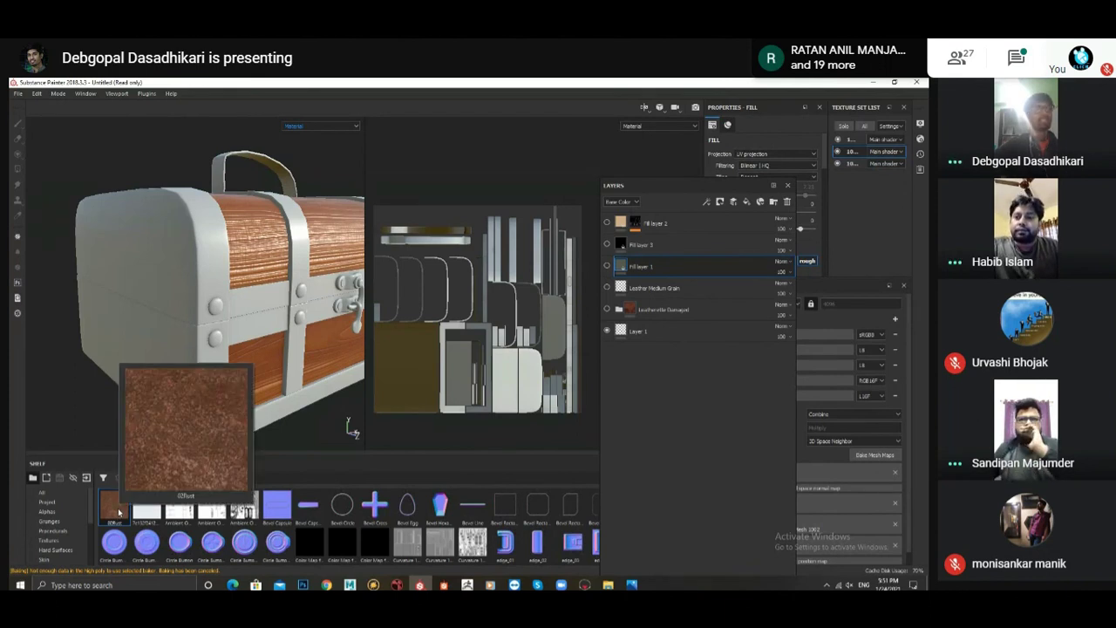
Step: Add a new fill layer above Fill layer 2 and move the layer stack clear of the fill properties
click(658, 227)
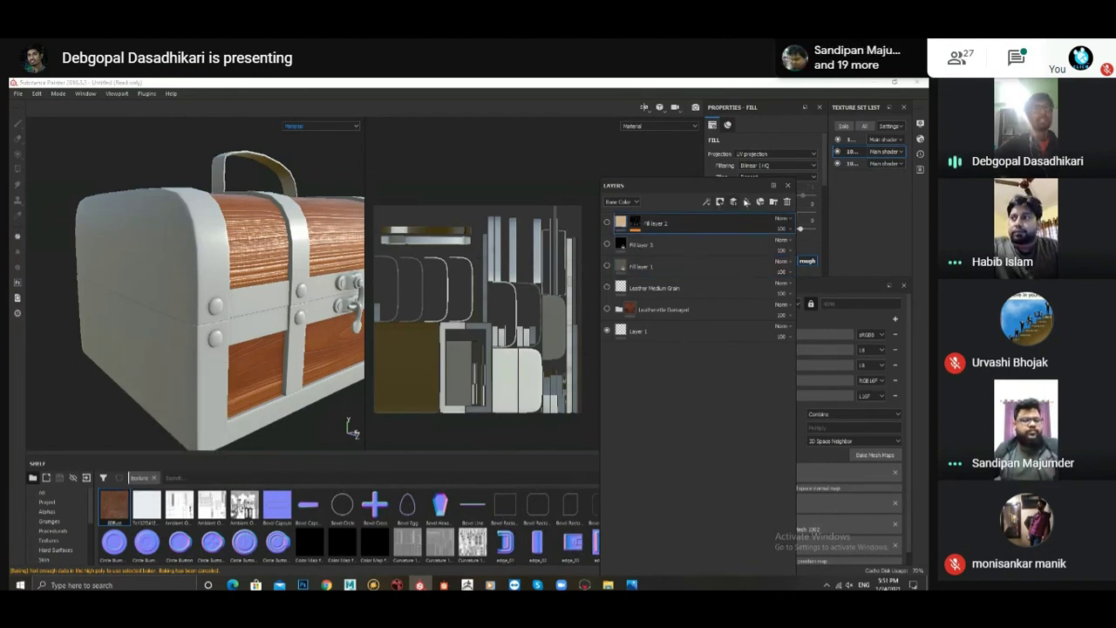
click(747, 203)
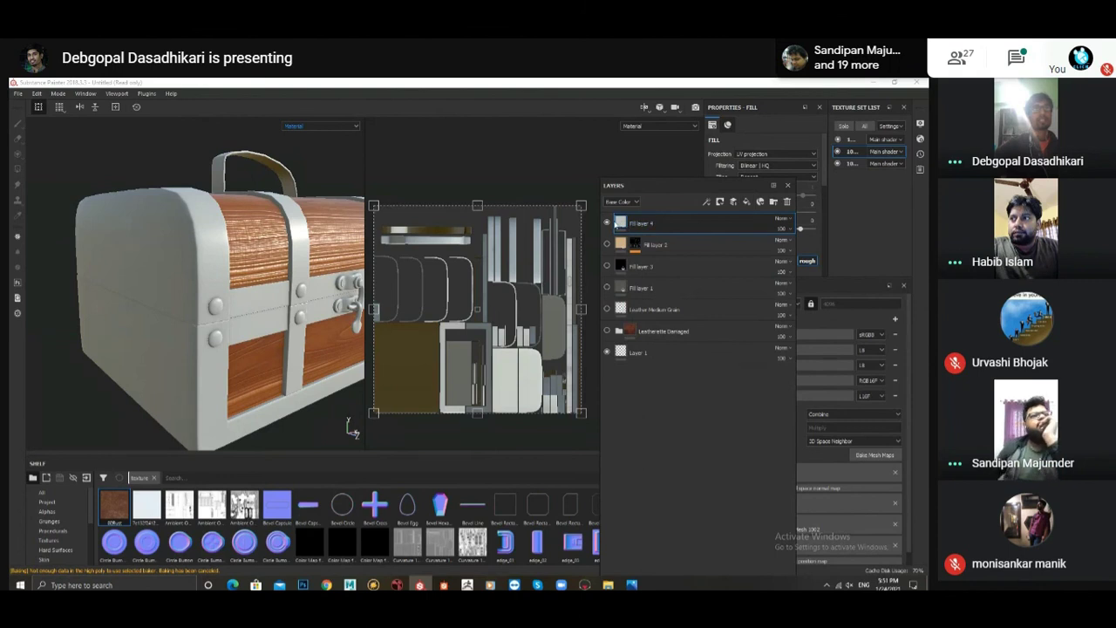
right_click(772, 93)
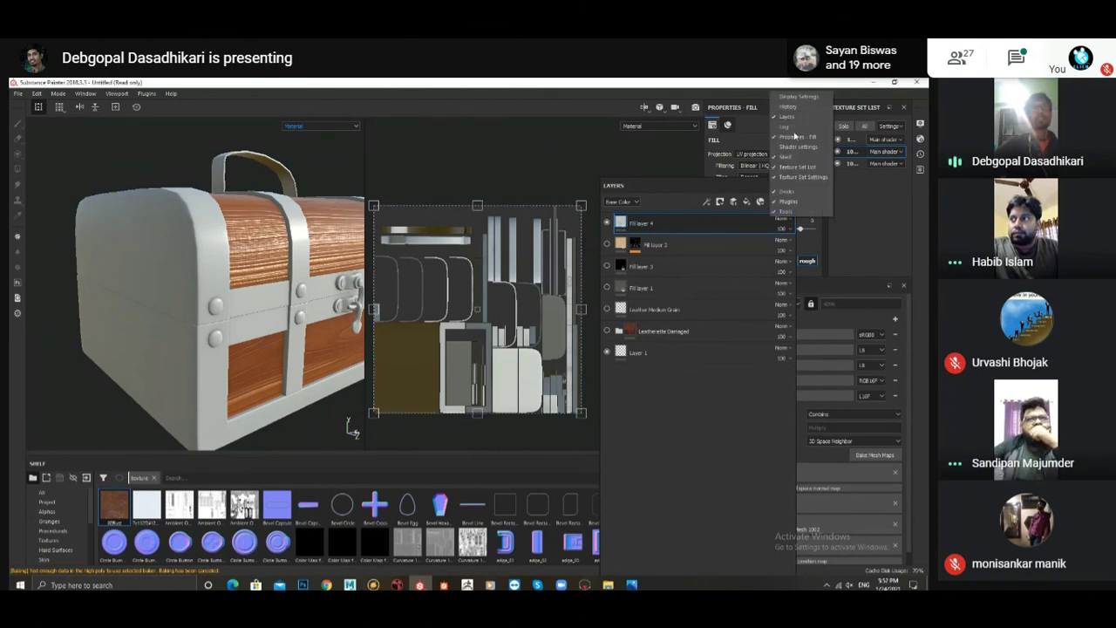
click(657, 183)
drag(657, 182, 579, 195)
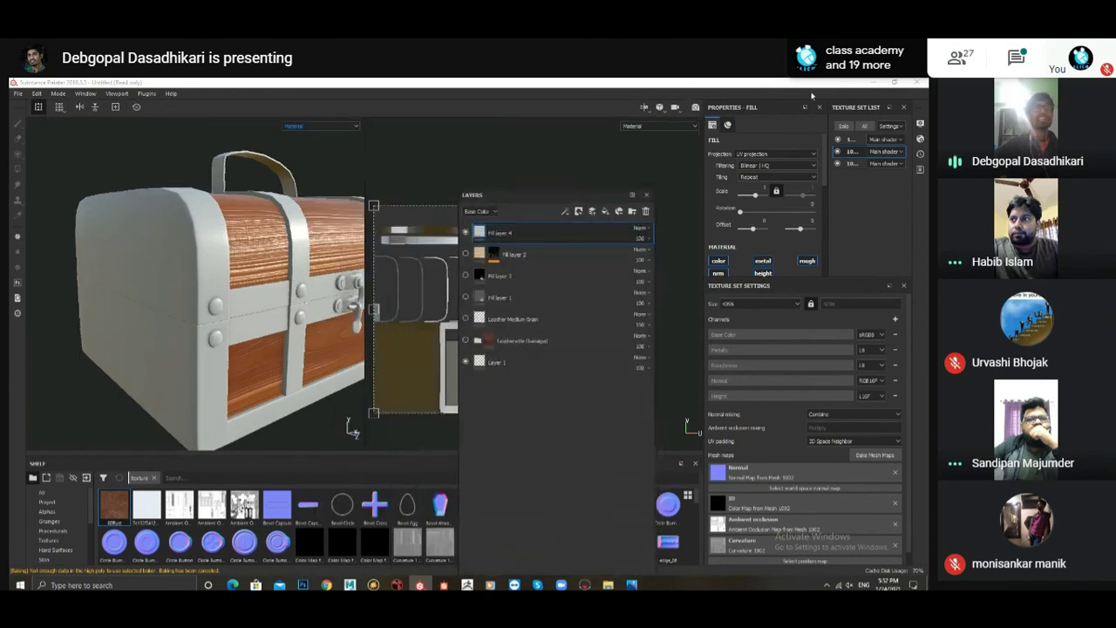
Step: Enlarge the floating fill properties, assign the 02Rust texture as Fill layer 4's base color, and dock the properties again
drag(755, 107, 124, 164)
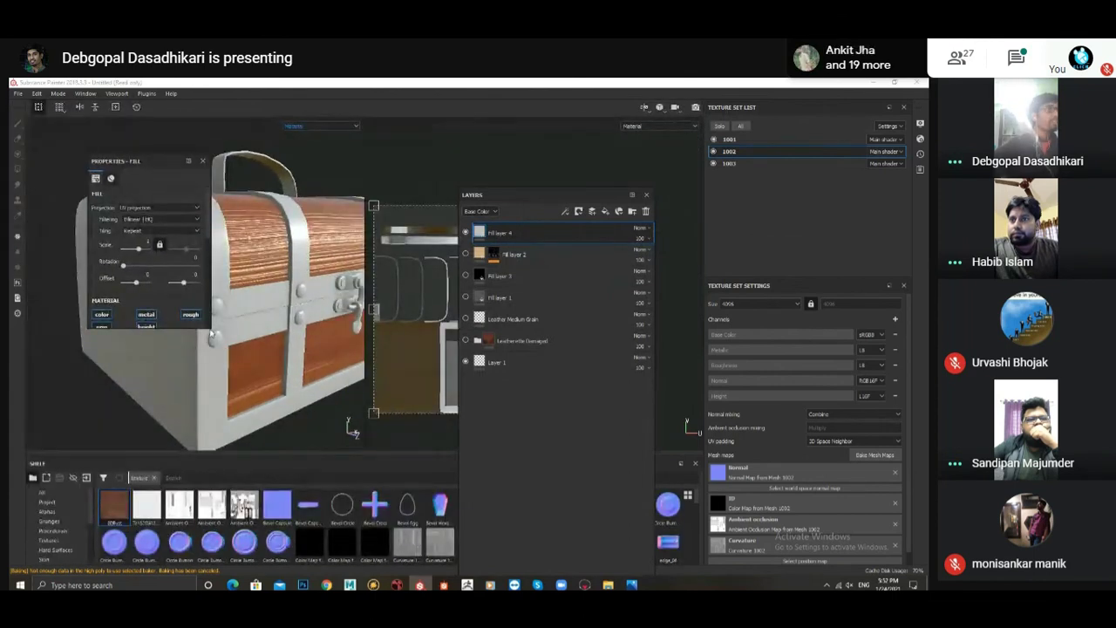
drag(210, 334, 316, 472)
click(229, 363)
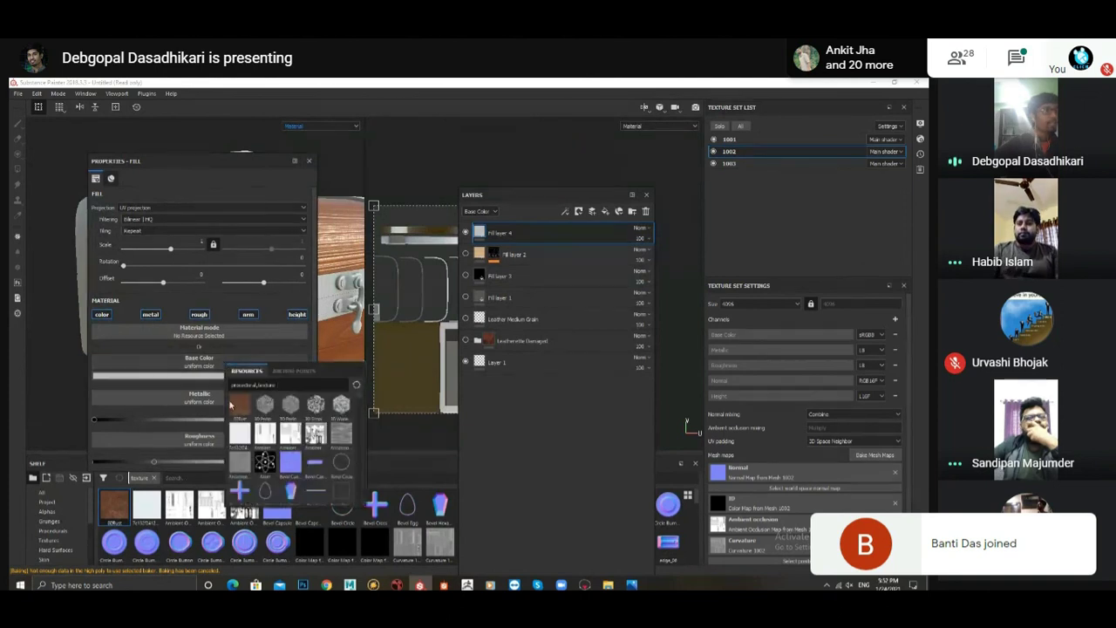
click(233, 403)
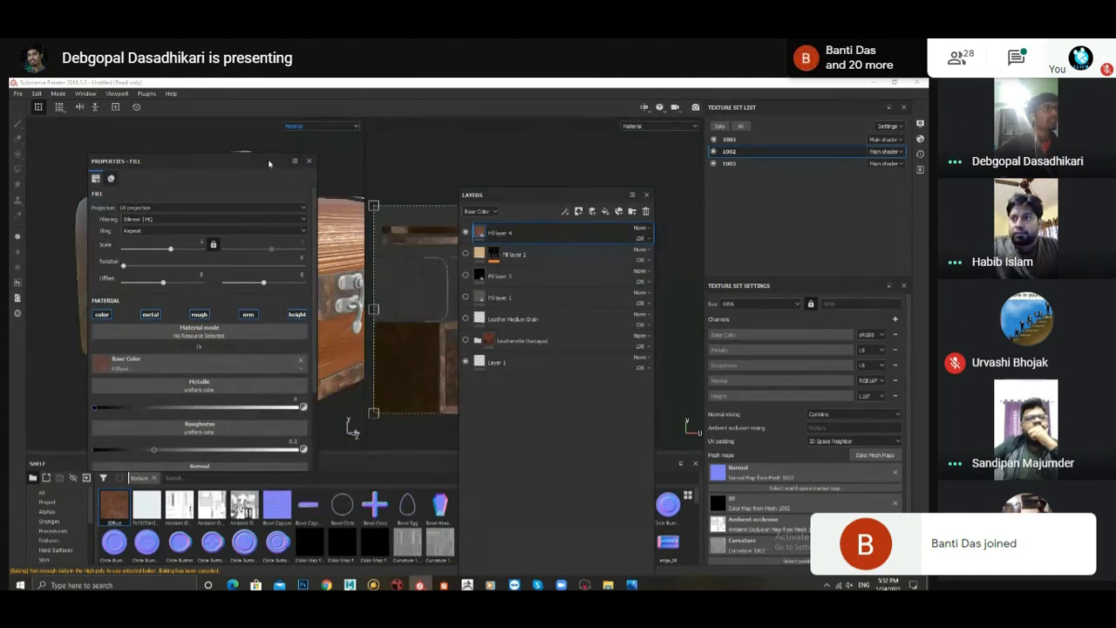
drag(269, 163, 767, 131)
alt+drag(247, 311, 248, 350)
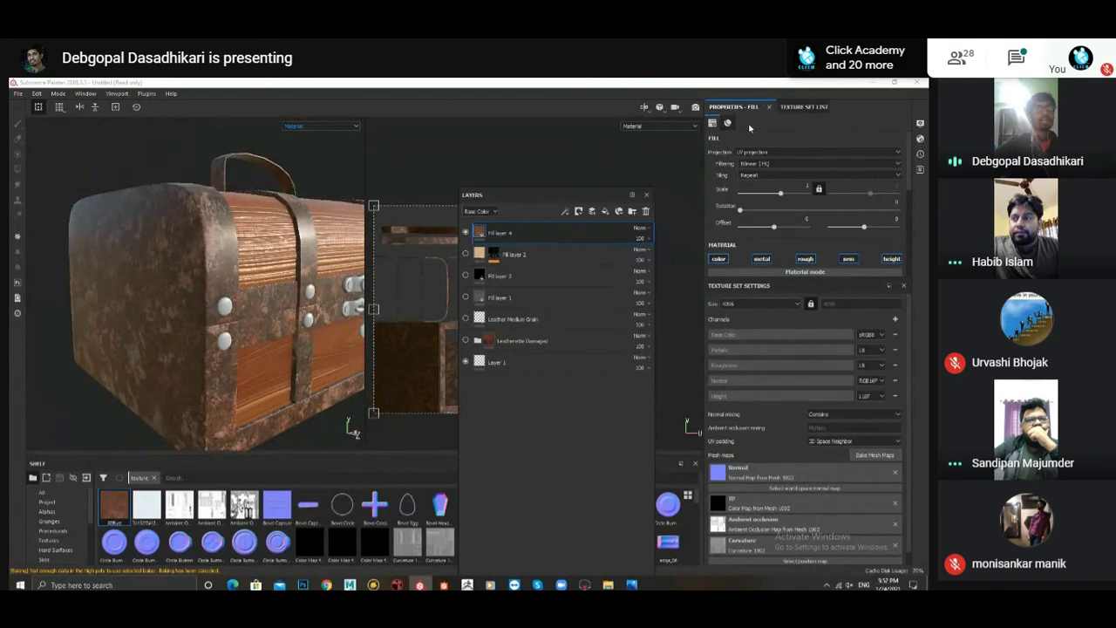
Step: Undock the fill properties, try raising Fill layer 4's metallic value, and set its roughness to about 0.85
drag(737, 107, 218, 171)
scroll(296, 294, down, 3)
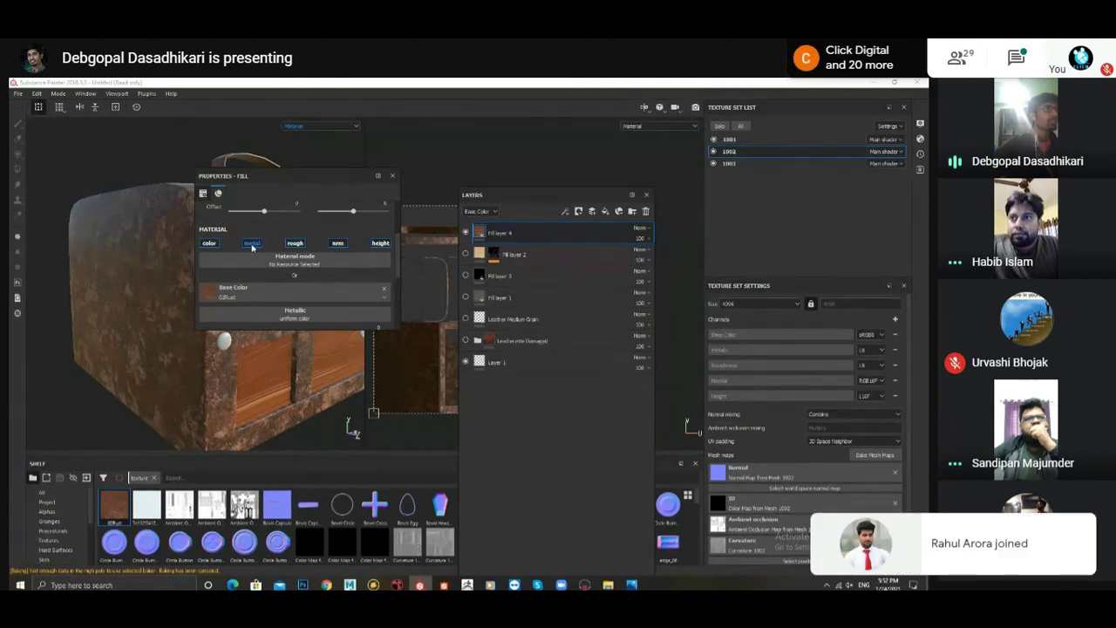
scroll(281, 296, down, 2)
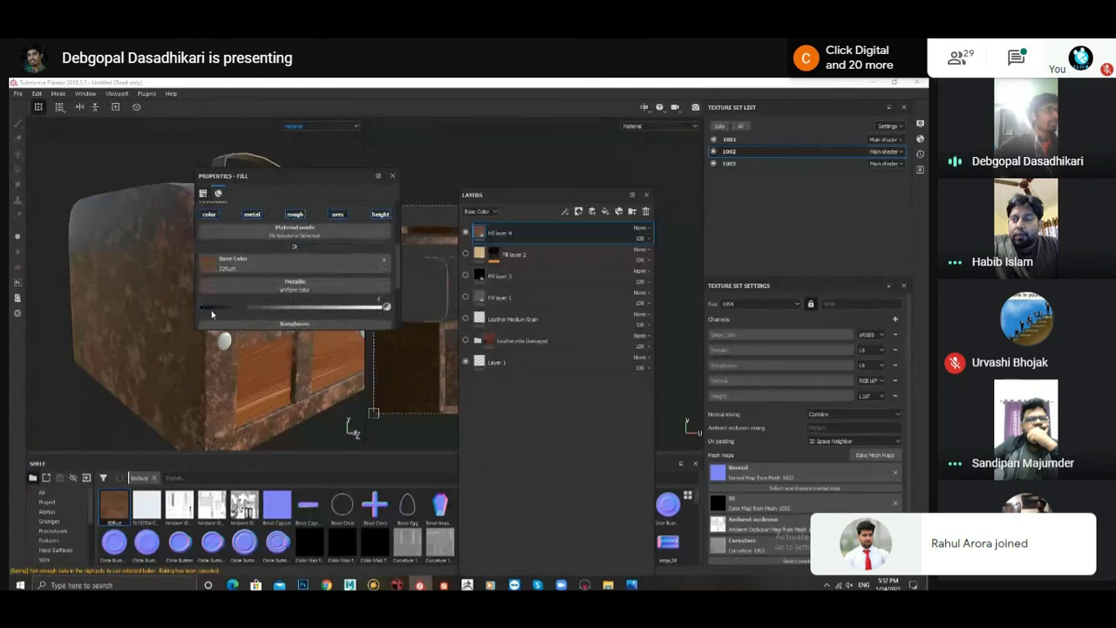
drag(206, 309, 421, 324)
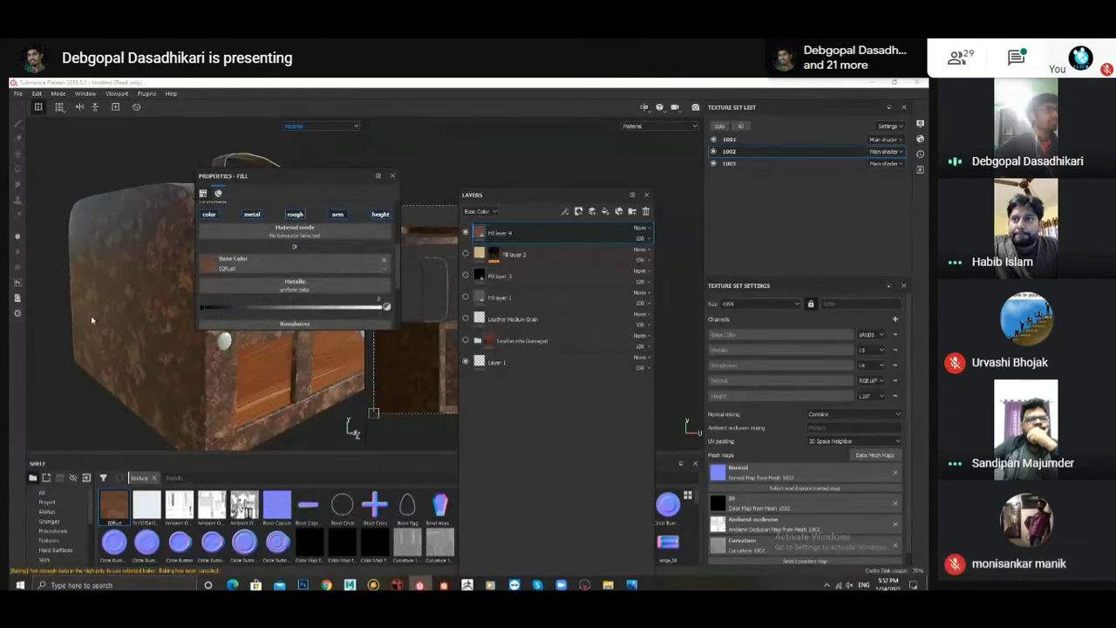
scroll(321, 300, down, 5)
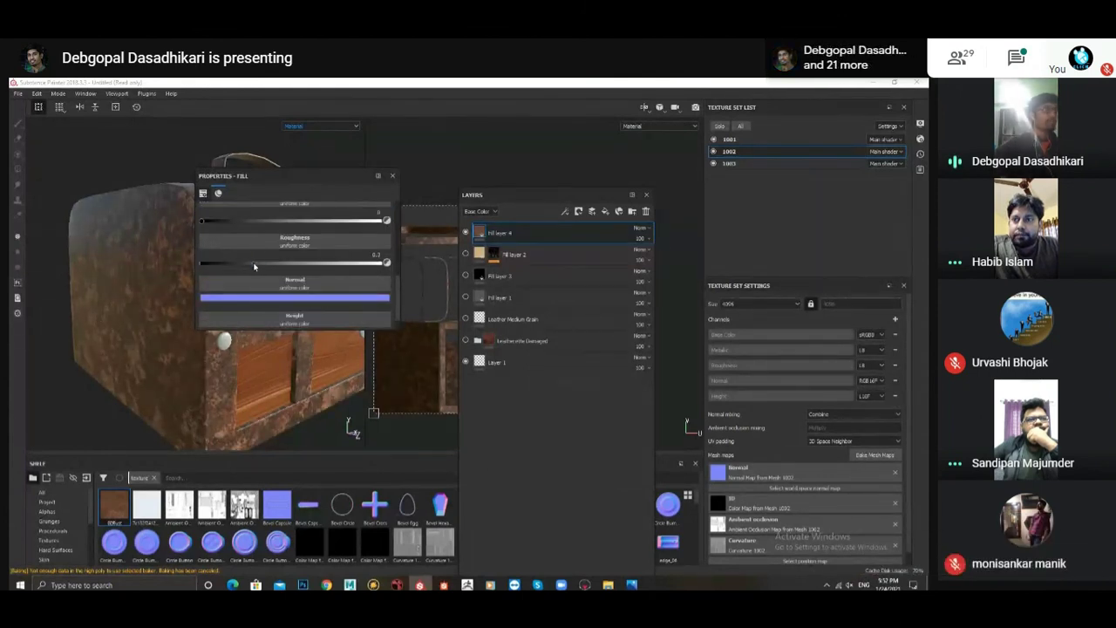
drag(246, 266, 361, 271)
Step: Set the video meeting's layout to Auto and close the layout dialog
click(979, 343)
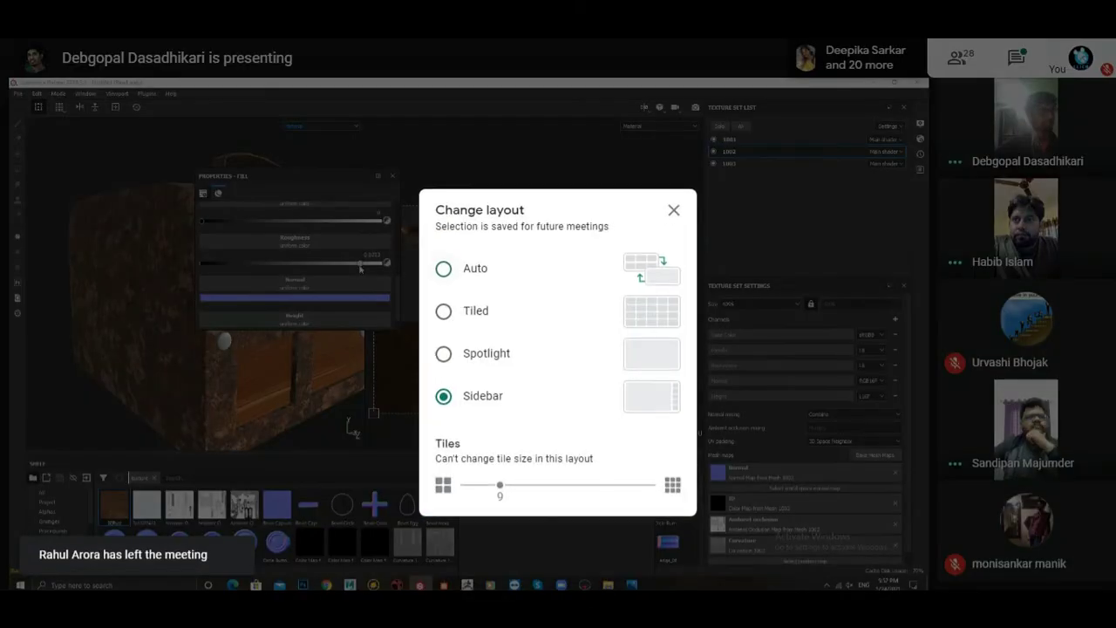
click(443, 268)
key(Escape)
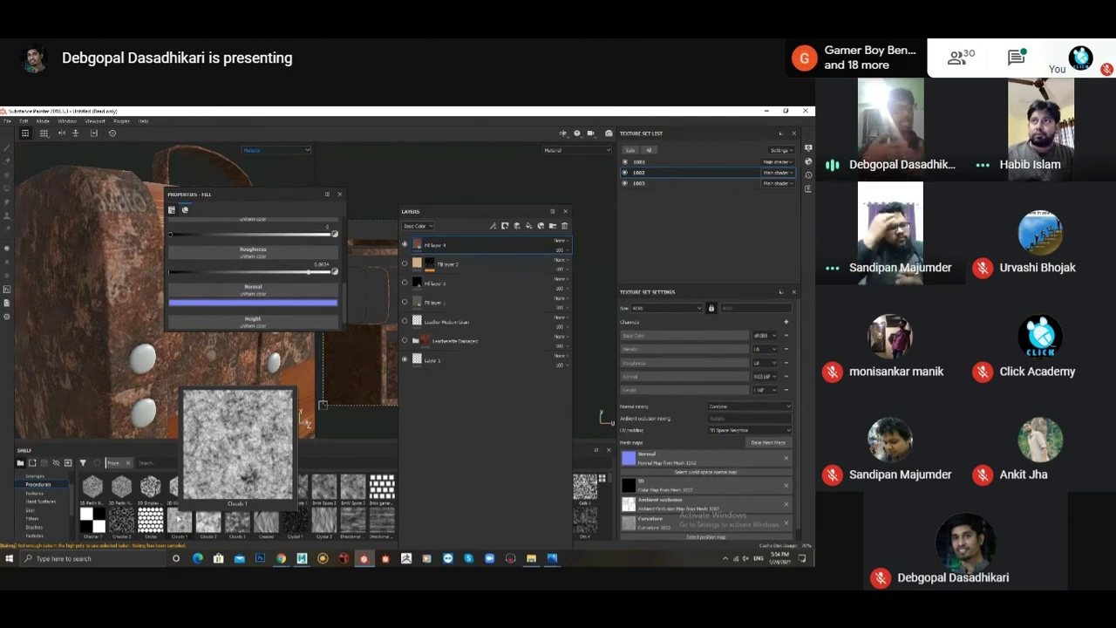
Step: Display the Smart masks category in the shelf
scroll(45, 502, down, 2)
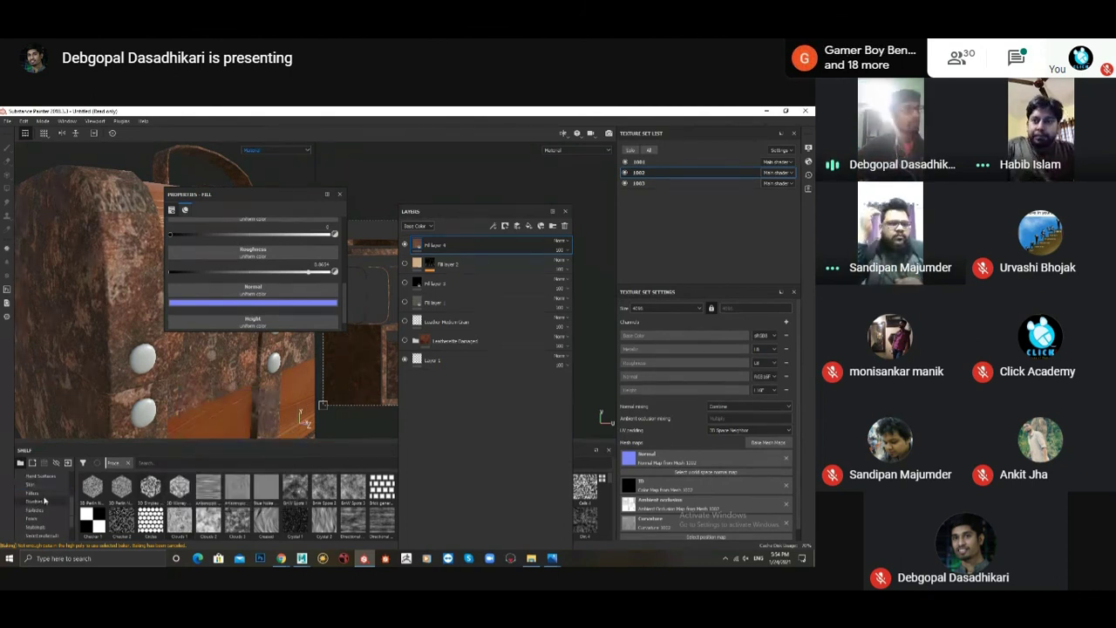
scroll(44, 501, down, 2)
click(43, 503)
click(43, 511)
click(39, 518)
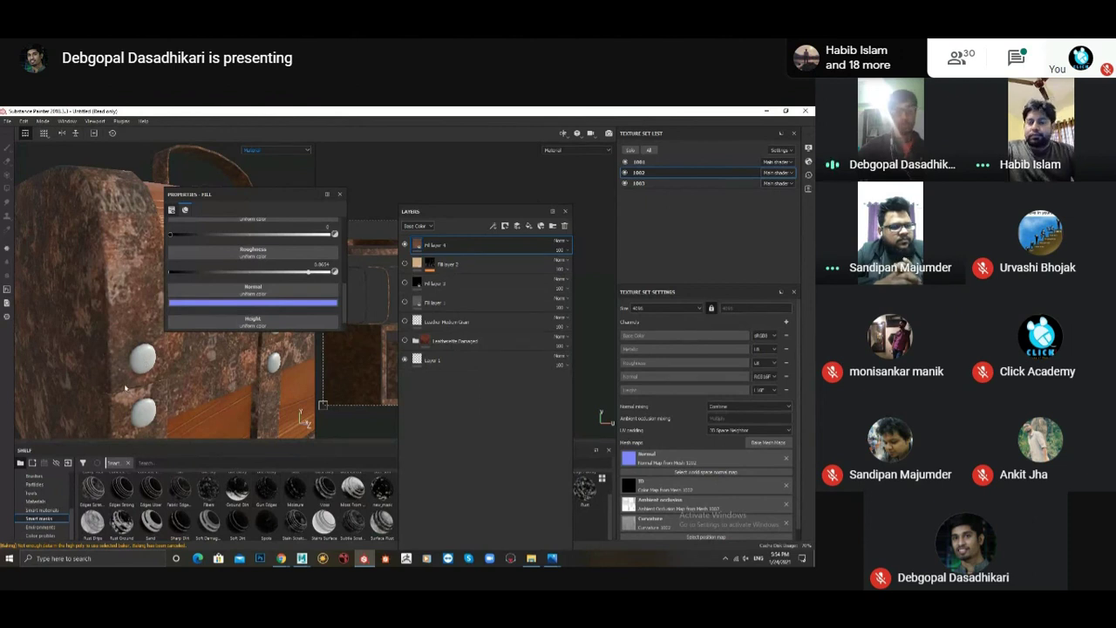
Step: Add a black mask to the rust Fill layer 4 and view the whole chest
alt+drag(127, 388, 147, 377)
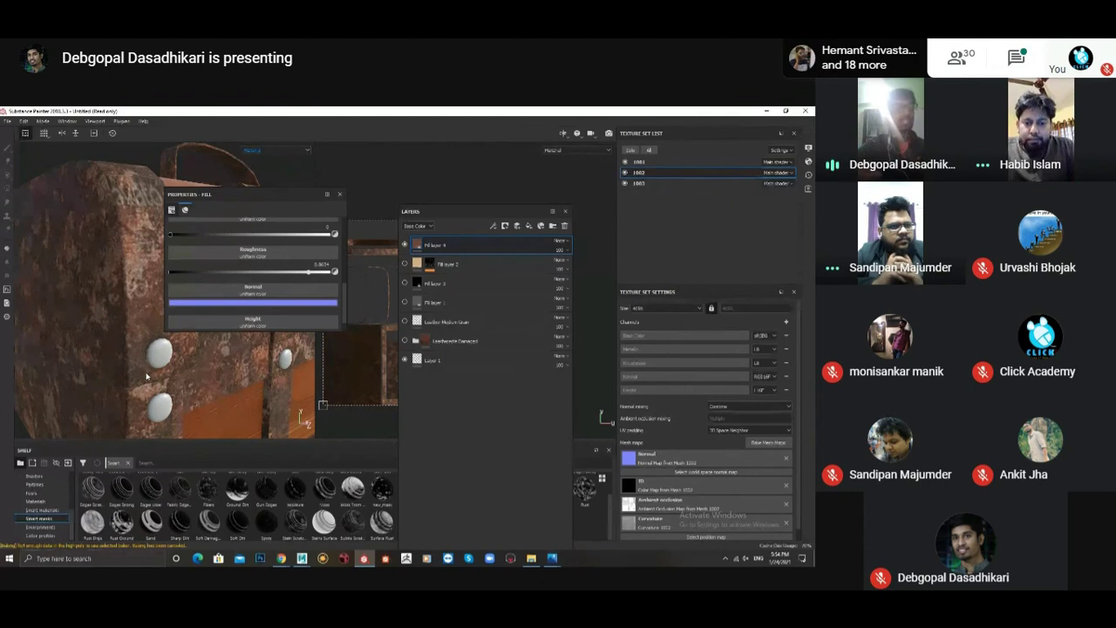
right_click(455, 245)
click(476, 254)
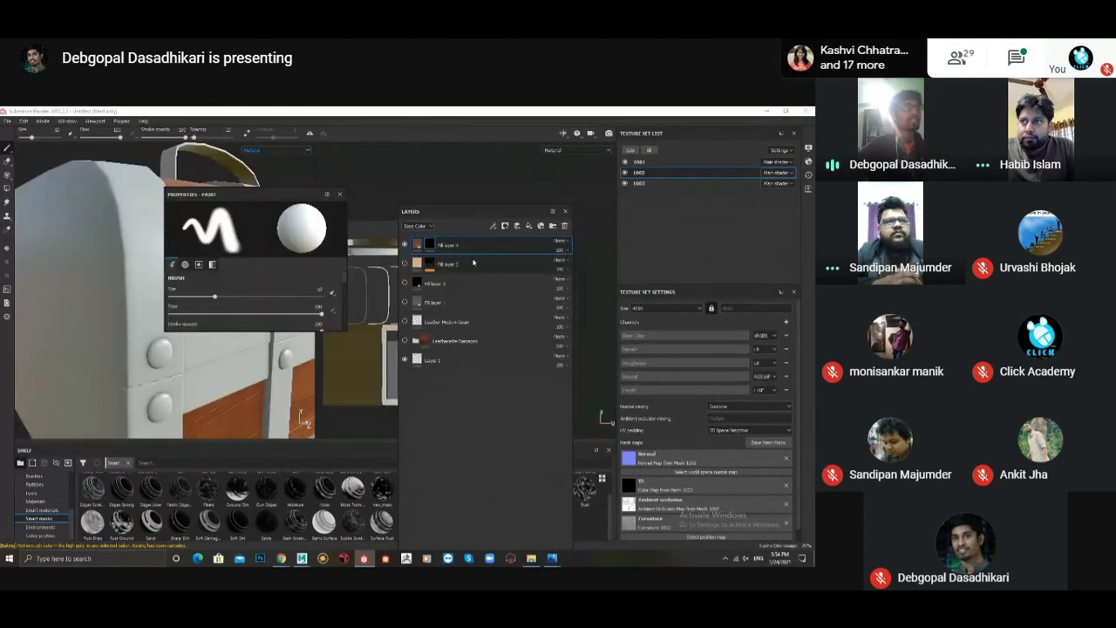
alt+drag(244, 353, 153, 371)
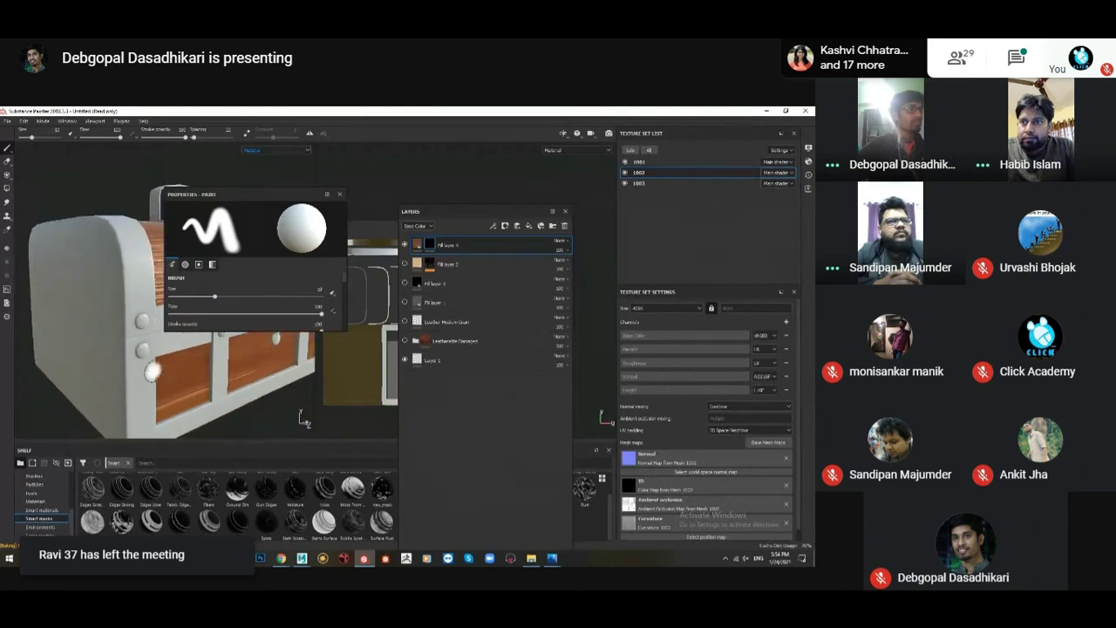
Step: Apply the Moss smart mask to the rust fill layer
scroll(334, 516, up, 1)
drag(330, 518, 488, 325)
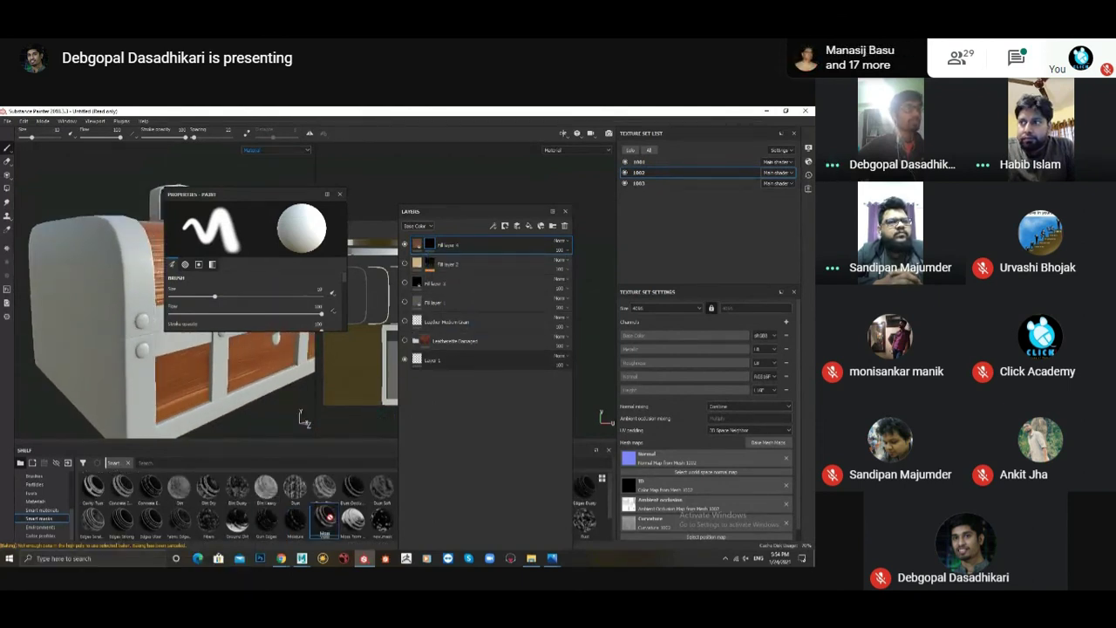